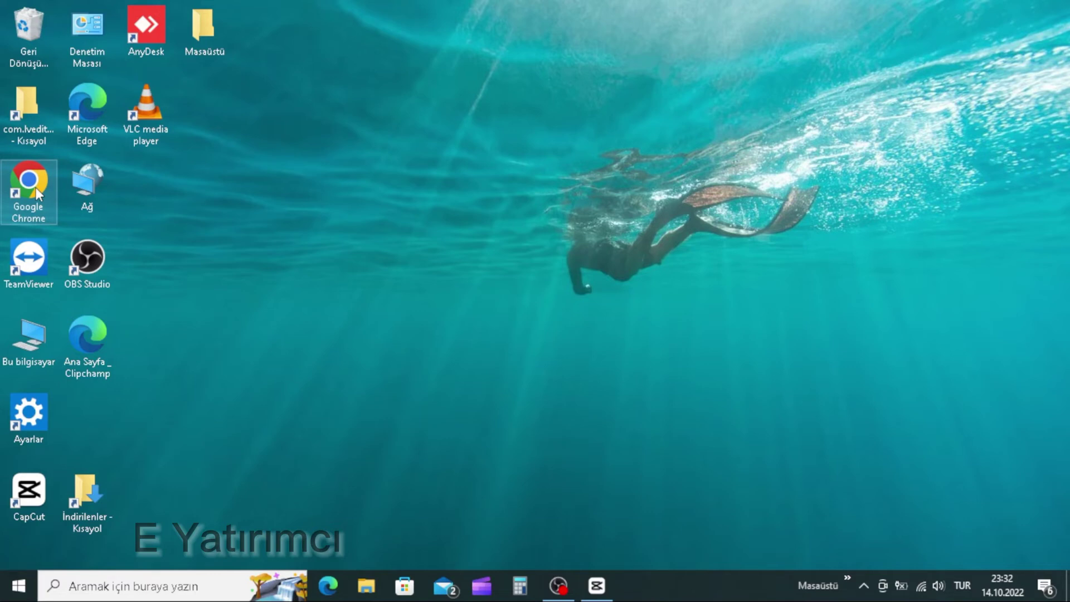
# - Launch Chrome with the existing profile, search 'e devlet giriş' and open the e-Devlet login page
pyautogui.doubleClick(36, 187)
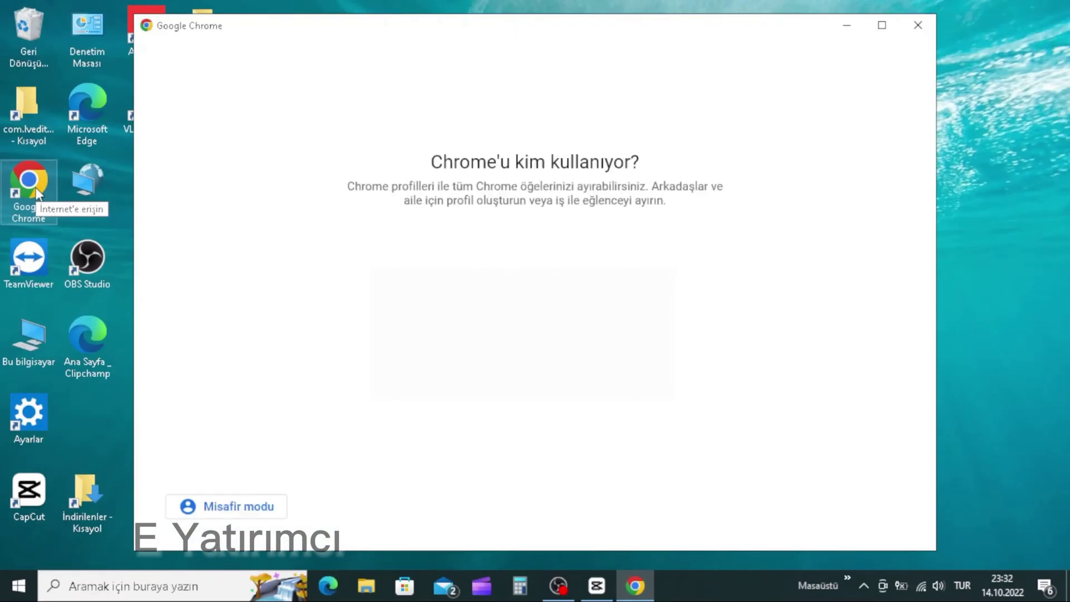
pyautogui.click(535, 334)
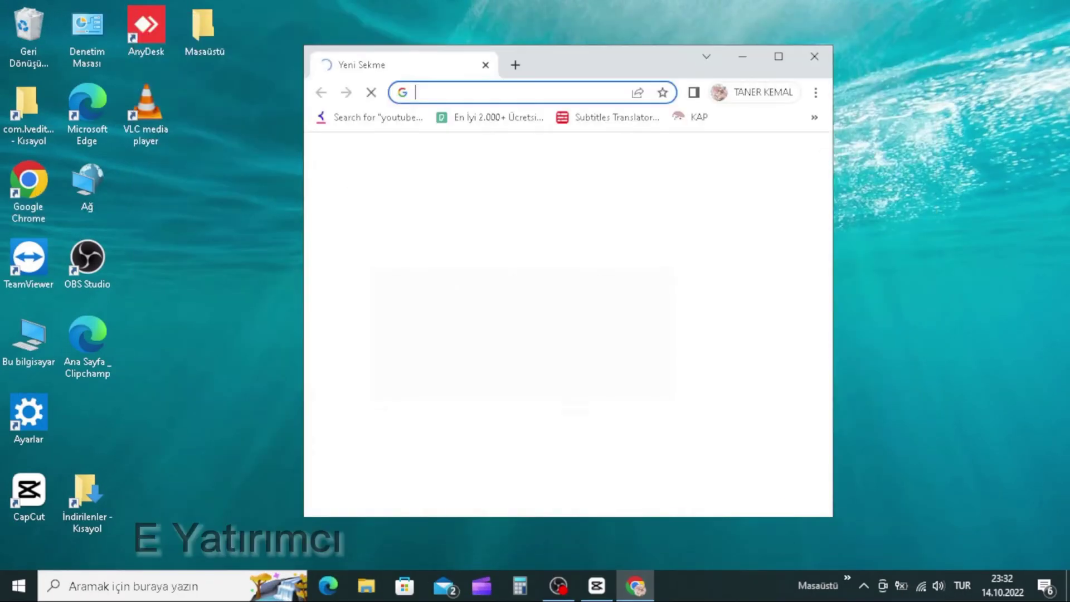
pyautogui.write('e')
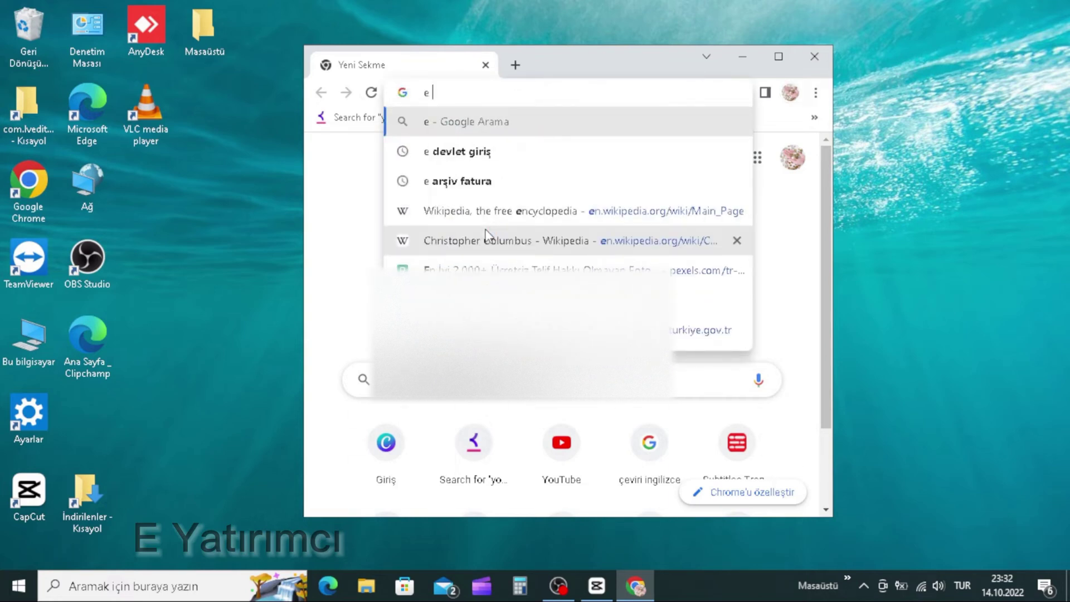
pyautogui.press('Down')
pyautogui.press('Return')
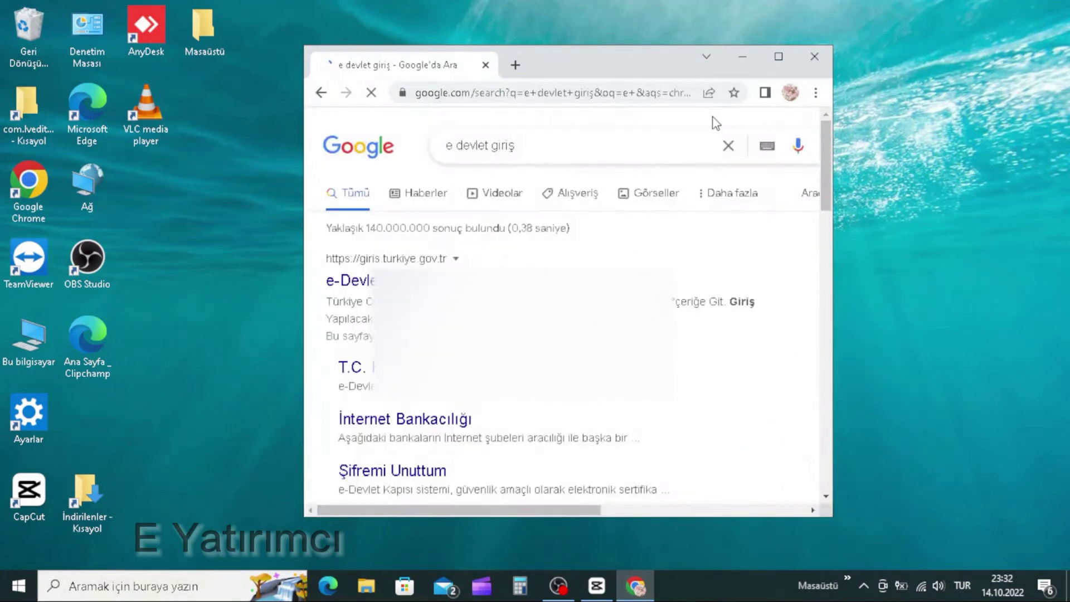
pyautogui.click(429, 258)
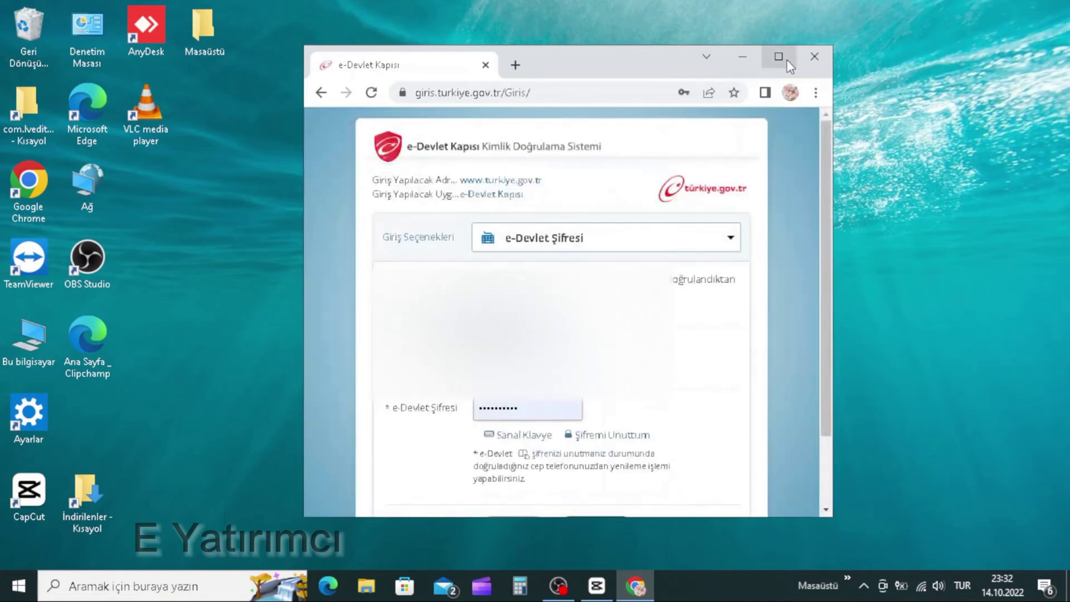
# - Maximize the window, log in to e-Devlet and dismiss the security notice
pyautogui.click(779, 56)
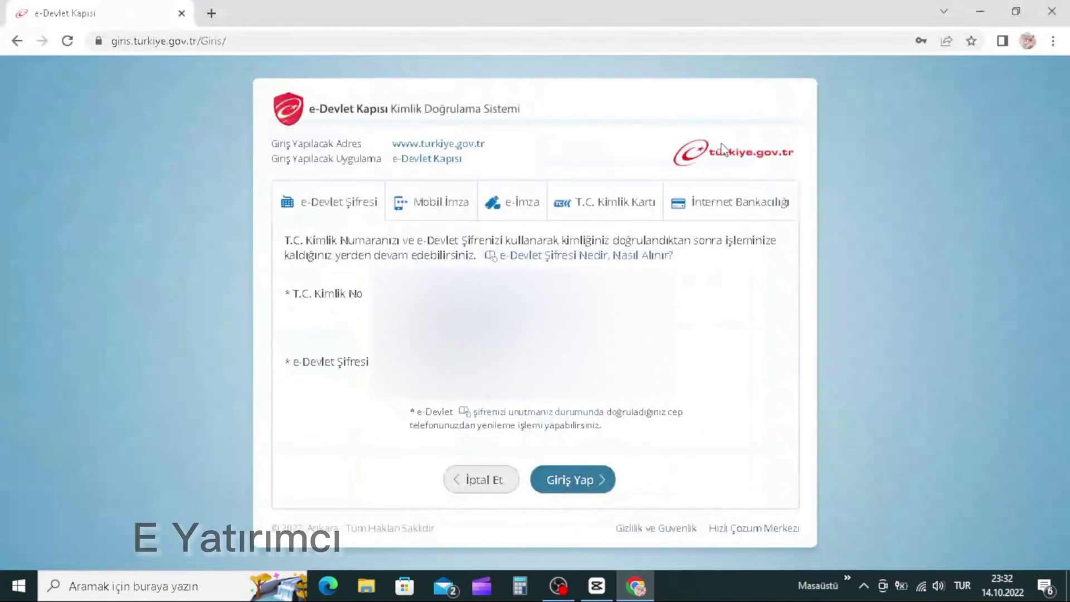
pyautogui.click(579, 488)
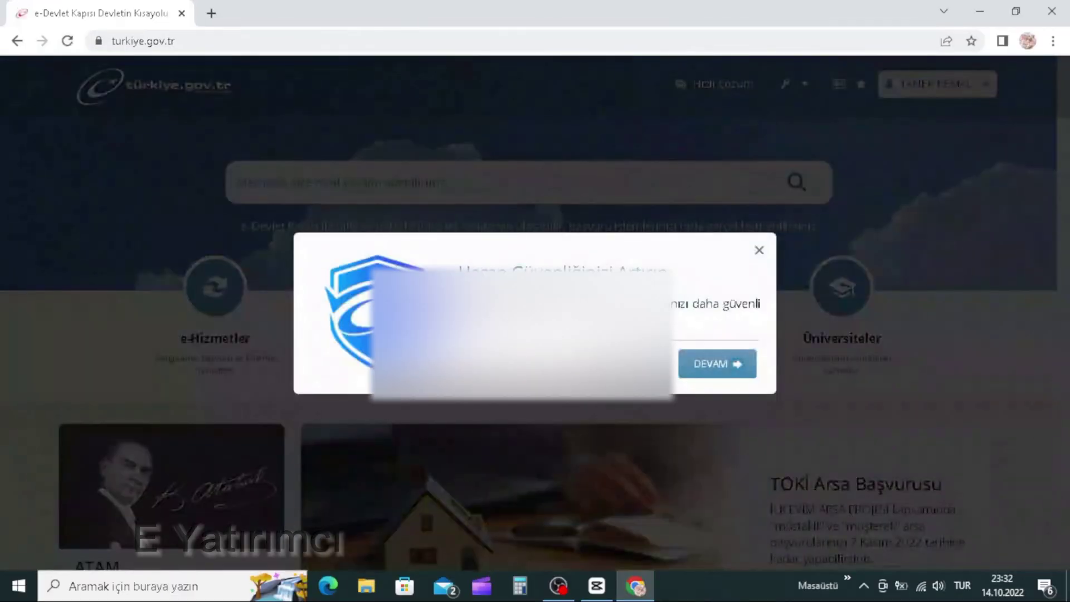
pyautogui.click(705, 372)
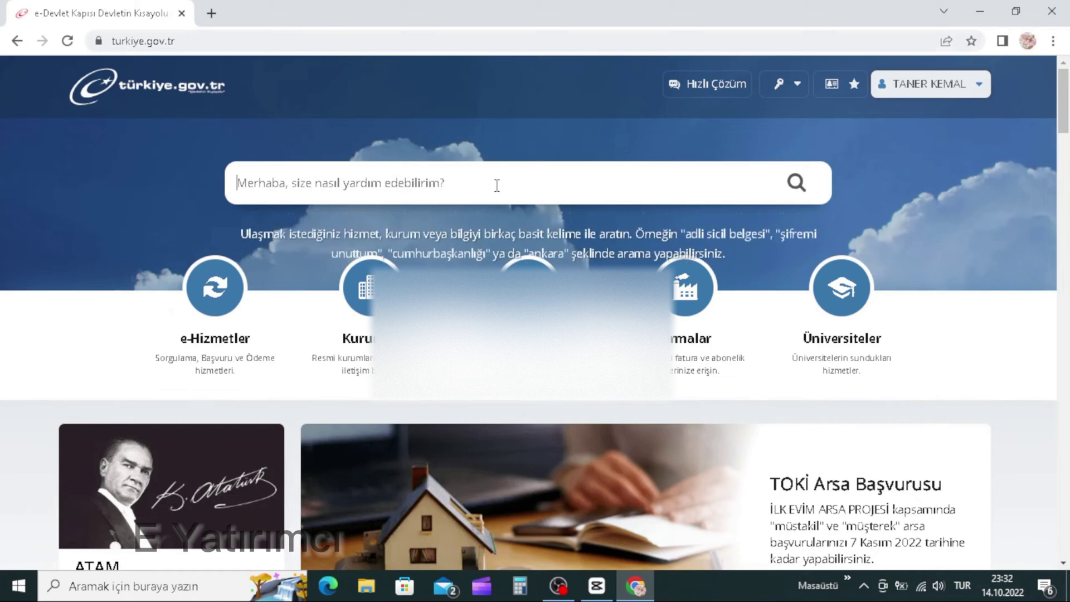
# - Search 'interakt' and open the İnteraktif Vergi Dairesi (Gelir İdaresi Başkanlığı) service page
pyautogui.write('inter')
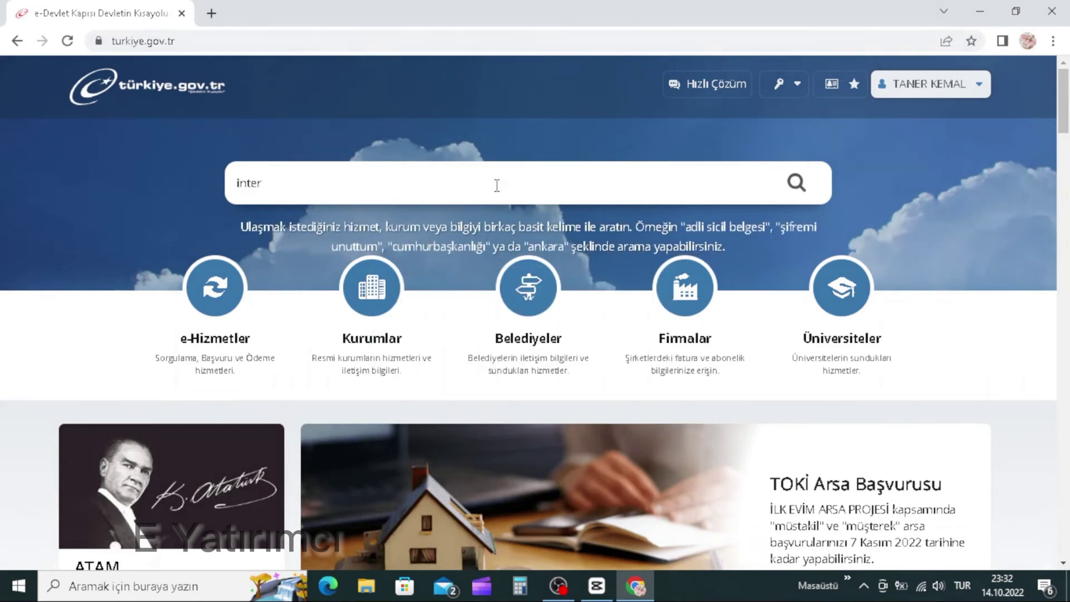
pyautogui.write('akt')
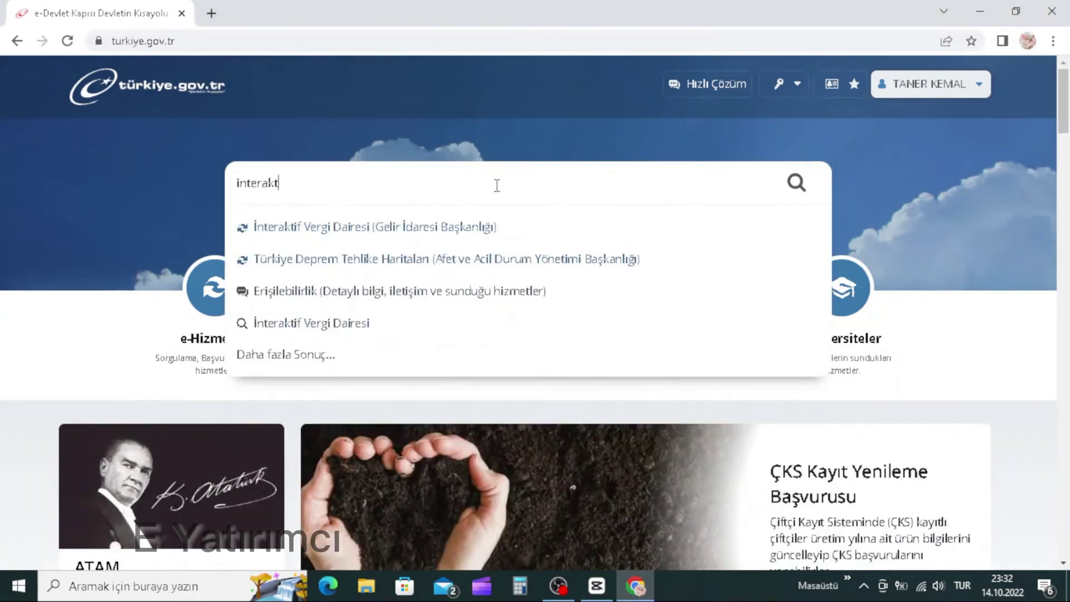
pyautogui.click(415, 230)
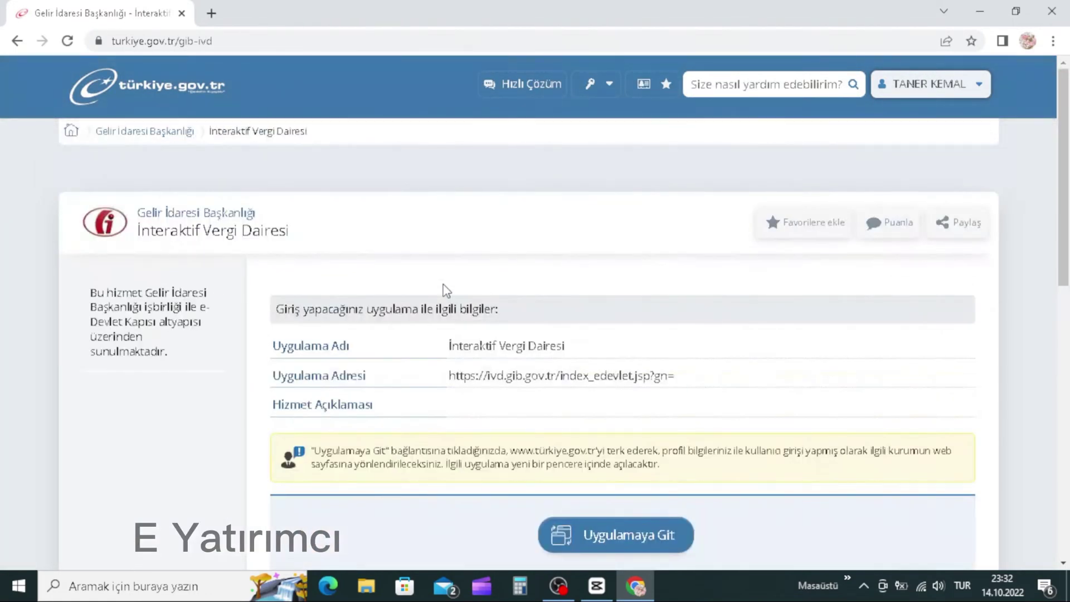
pyautogui.scroll(-1, 446, 290)
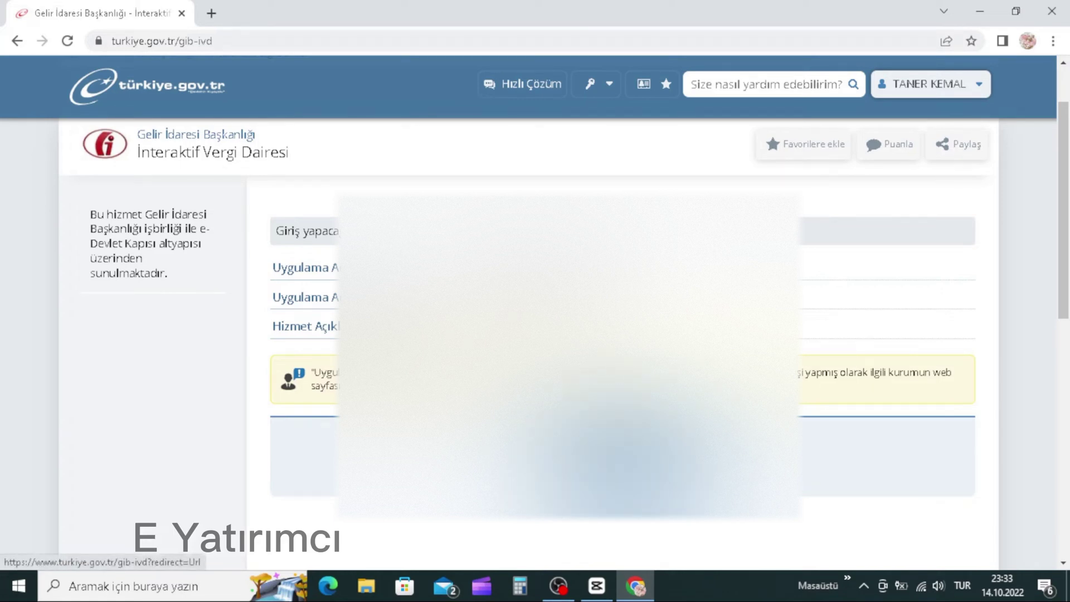
# - Launch the İnteraktif Vergi Dairesi application via Uygulamaya Git and try the menu search
pyautogui.click(622, 456)
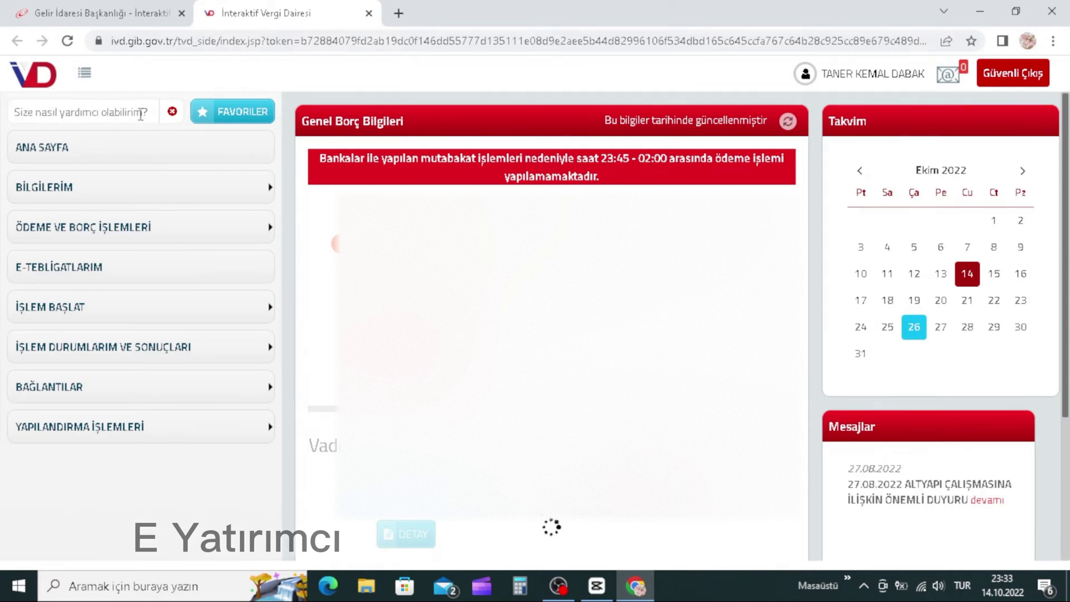
pyautogui.write('e')
pyautogui.press('BackSpace')
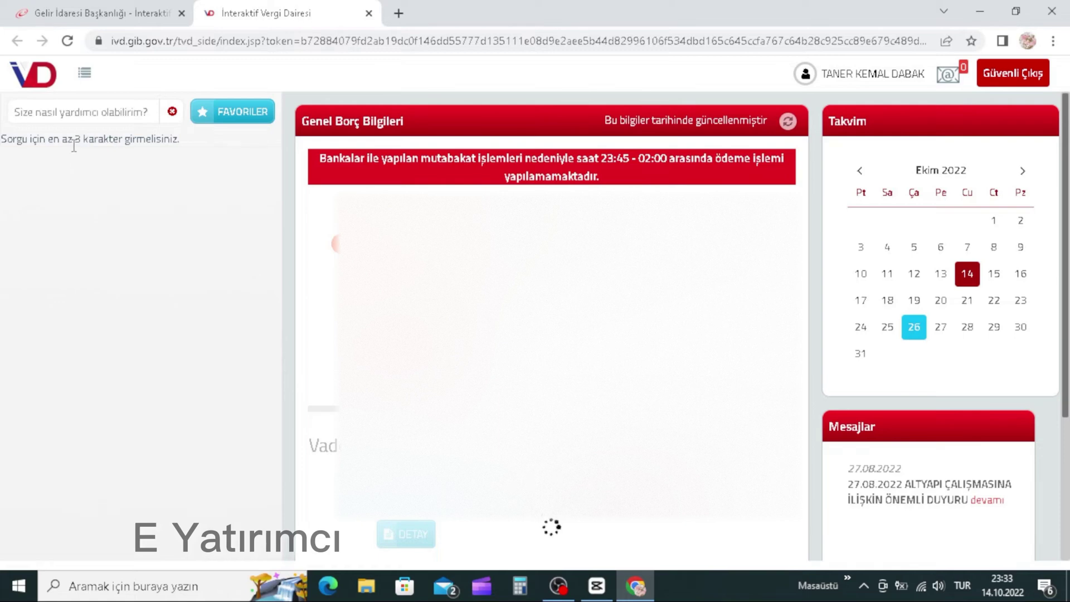
pyautogui.write('FA')
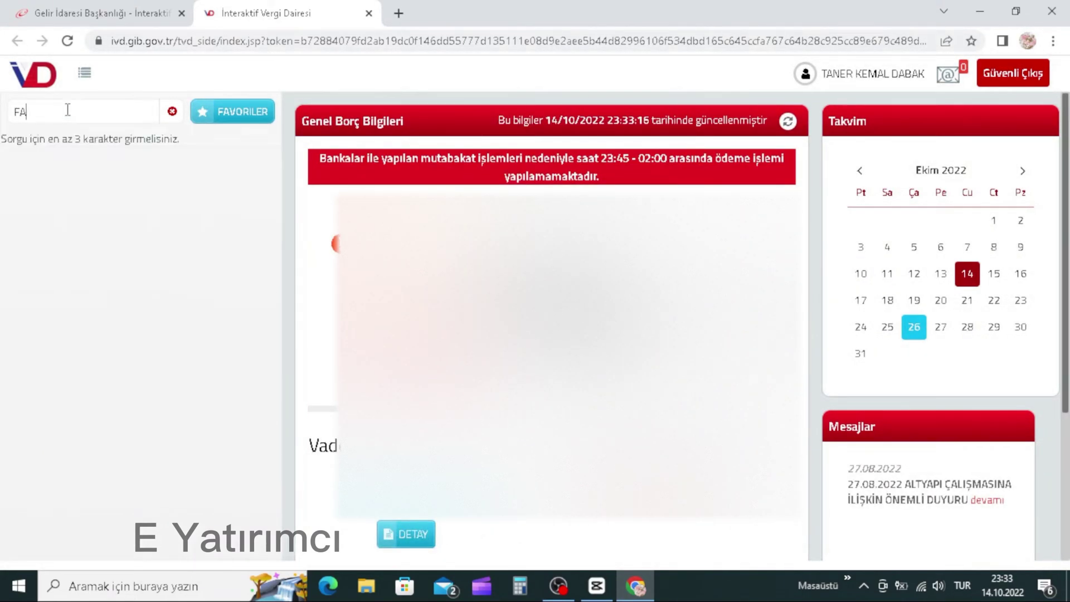
pyautogui.press('BackSpace')
pyautogui.press('BackSpace')
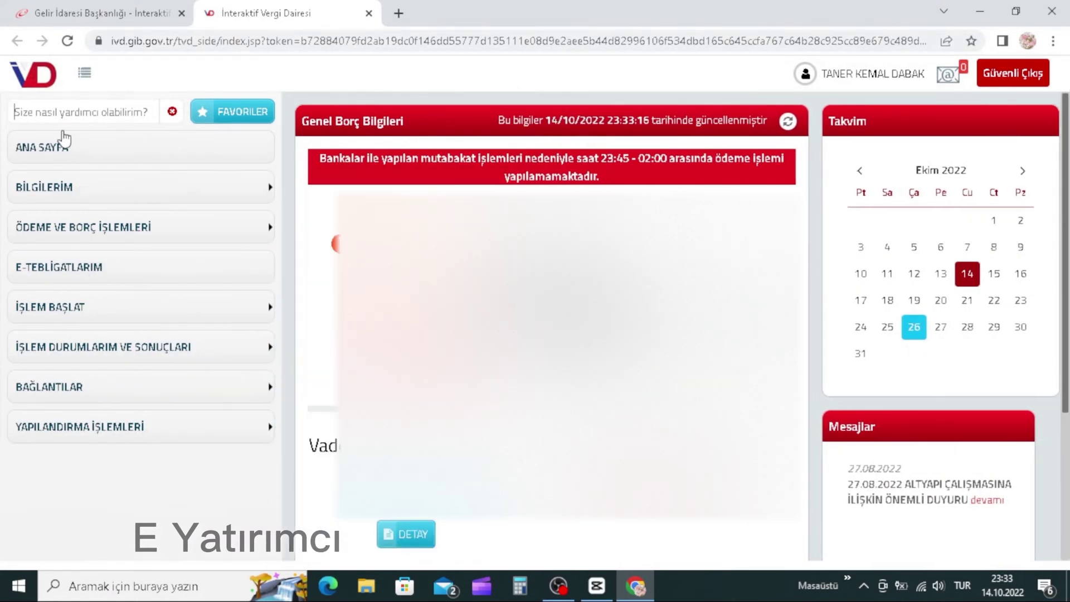
pyautogui.write('a')
pyautogui.press('BackSpace')
# - Open E-Arşiv Faturalarım from the BİLGİLERİM menu
pyautogui.click(59, 116)
pyautogui.write('E')
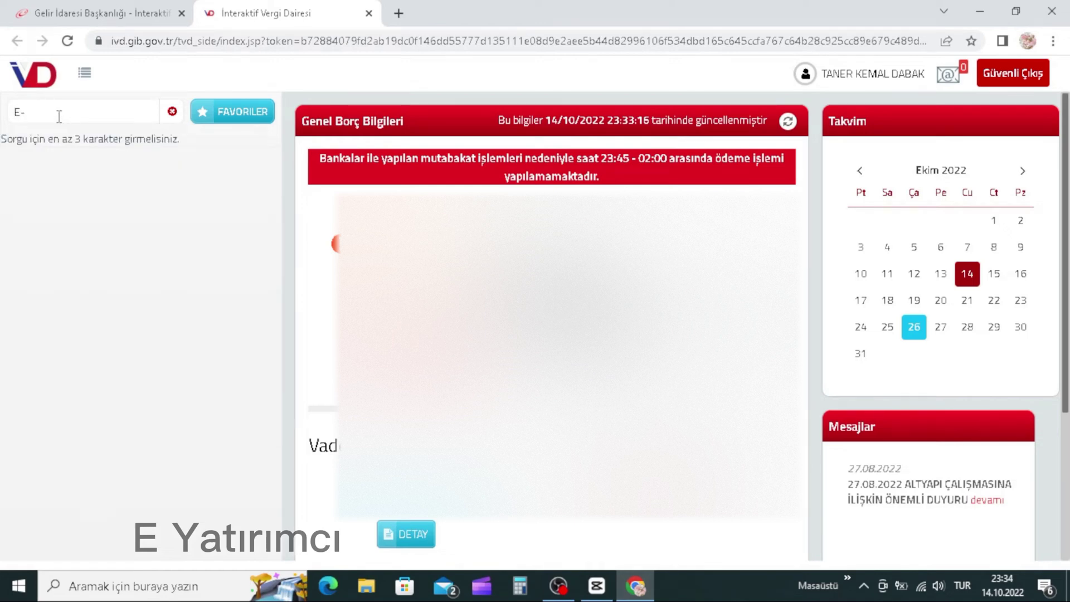
pyautogui.press('BackSpace')
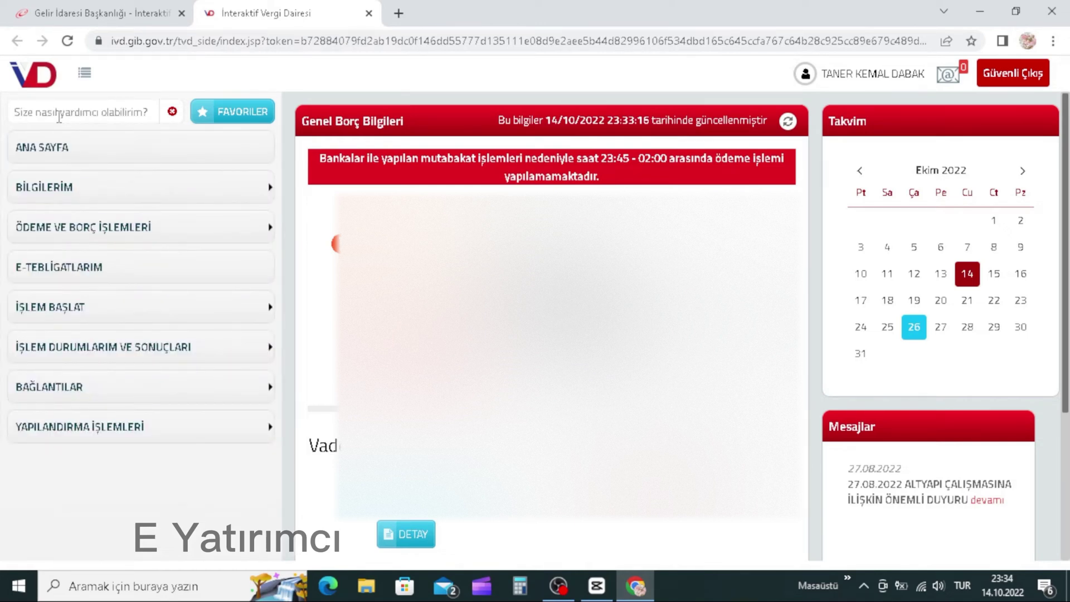
pyautogui.click(62, 181)
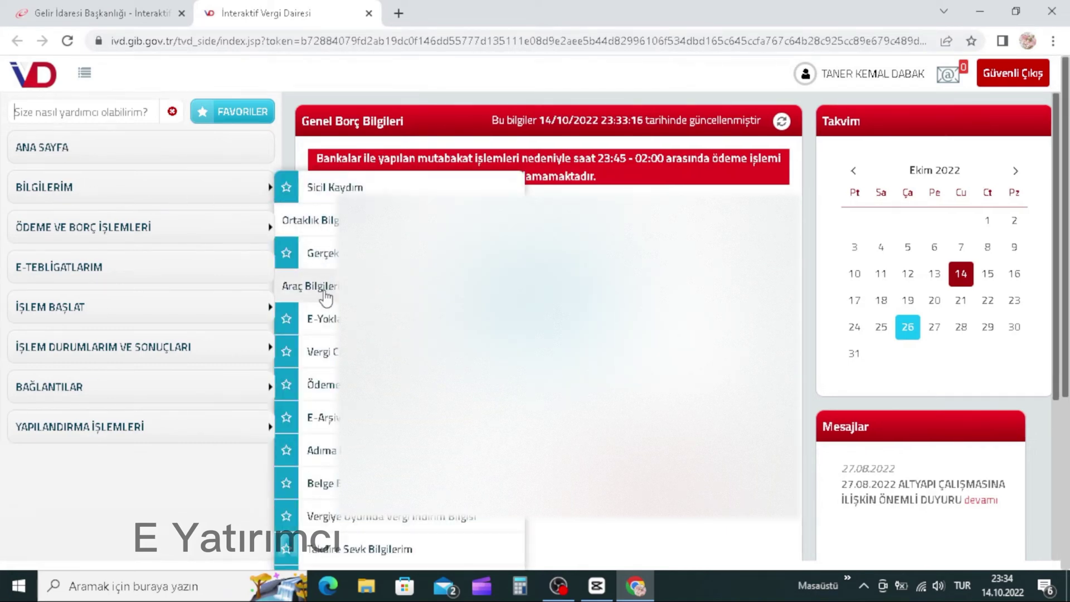
pyautogui.click(322, 417)
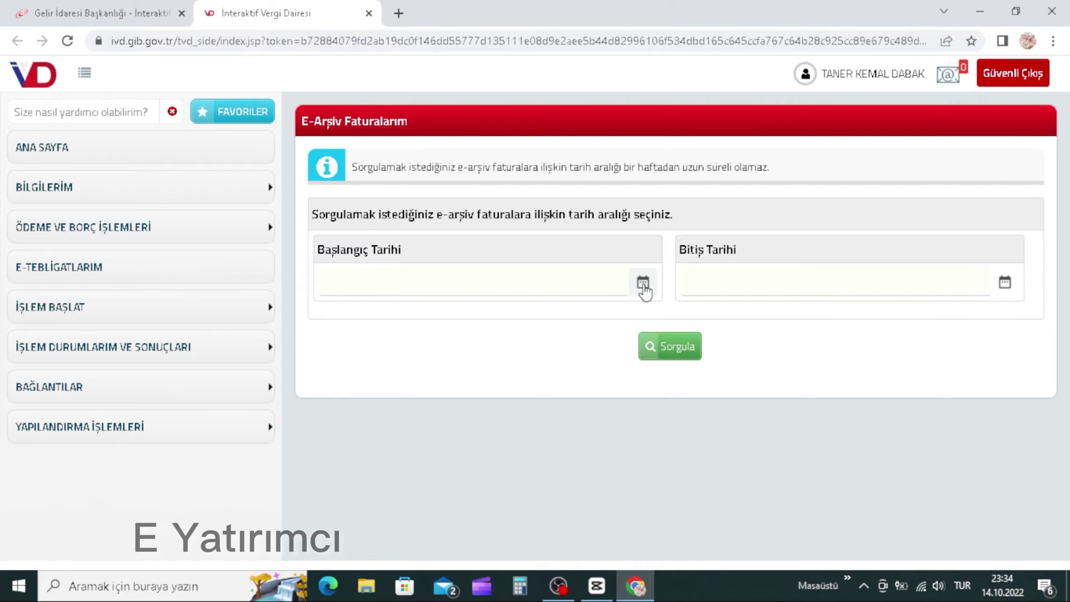
# - Query invoices for 1–8 September 2022 and dismiss the no-invoices message
pyautogui.click(643, 285)
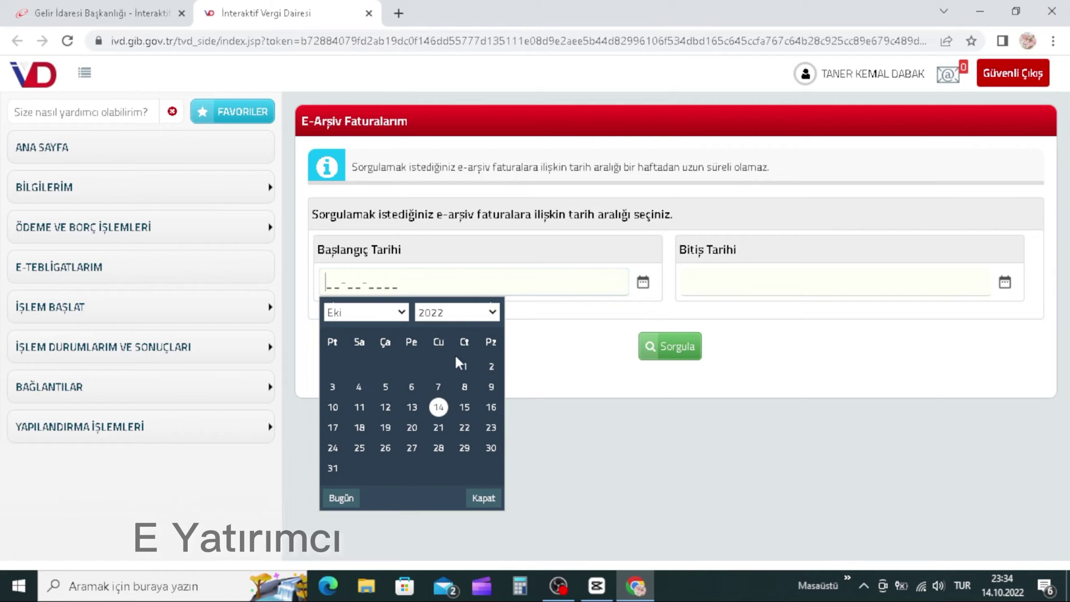
pyautogui.click(394, 316)
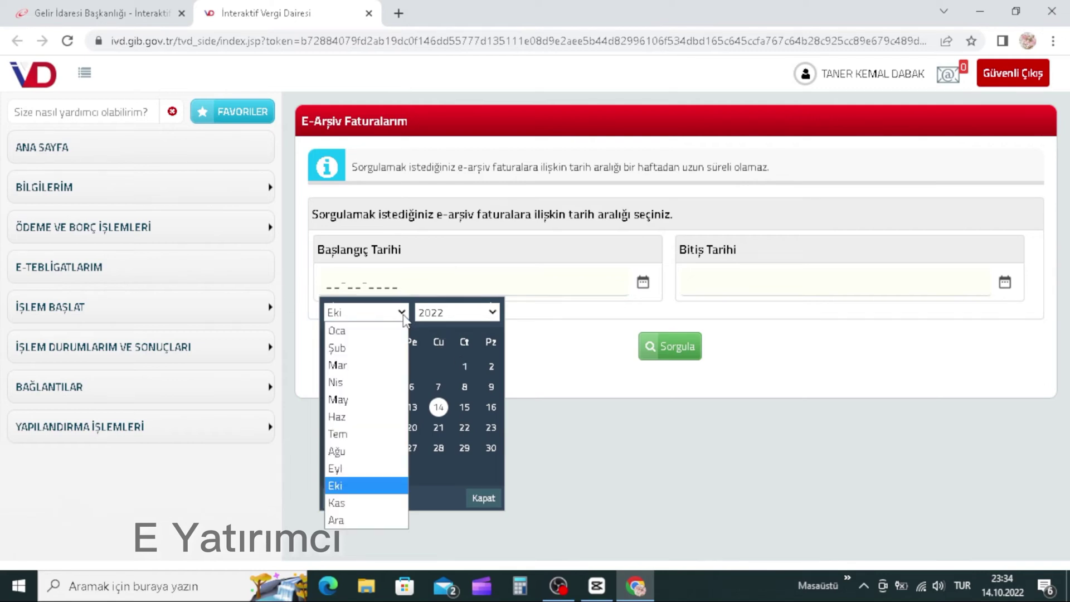
pyautogui.click(356, 469)
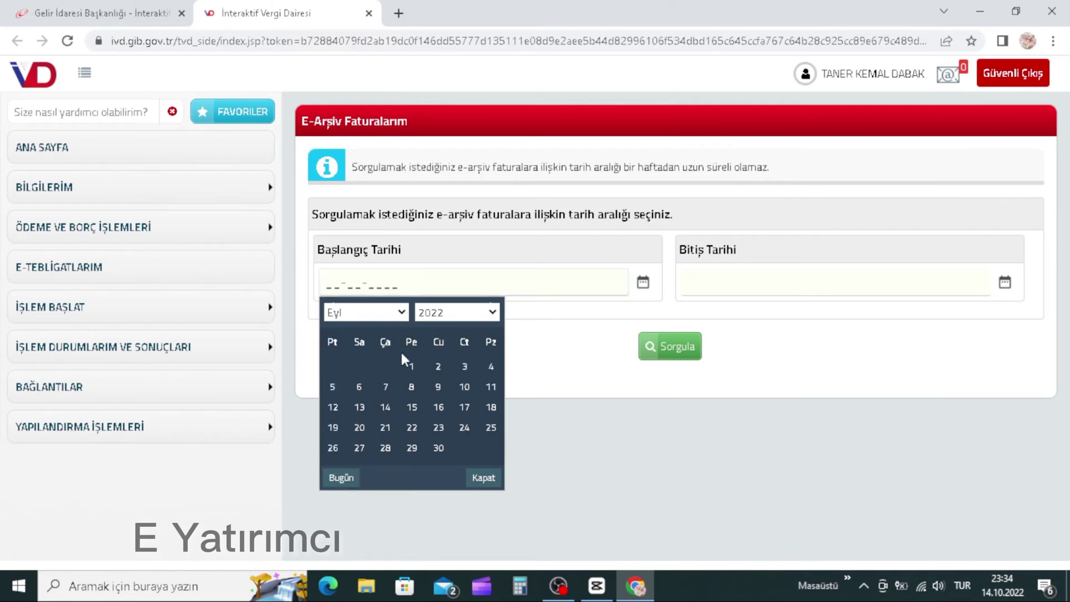
pyautogui.click(415, 368)
pyautogui.click(1005, 283)
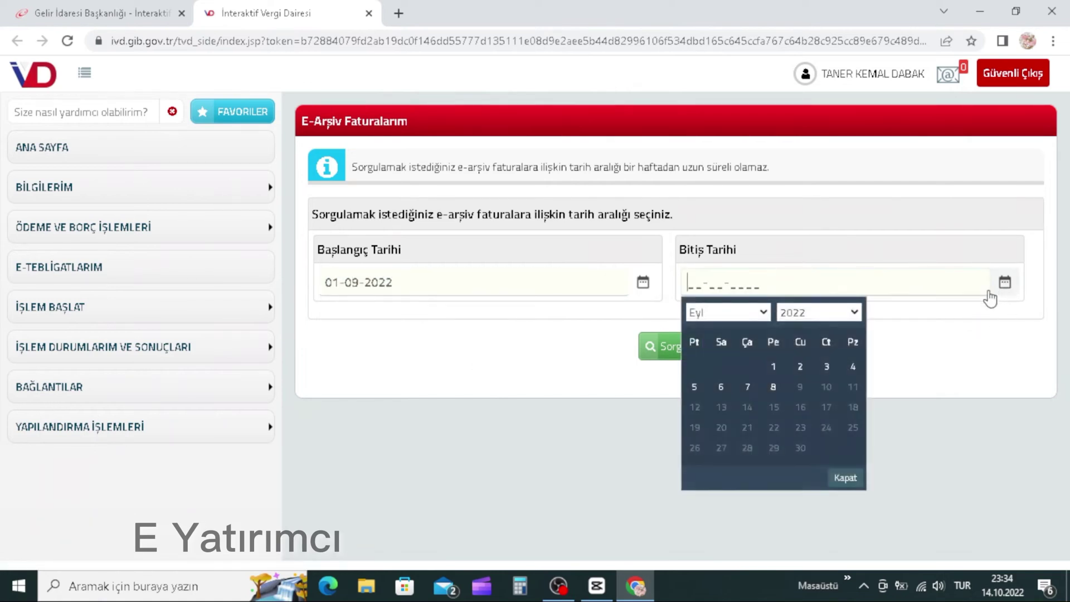
pyautogui.click(773, 388)
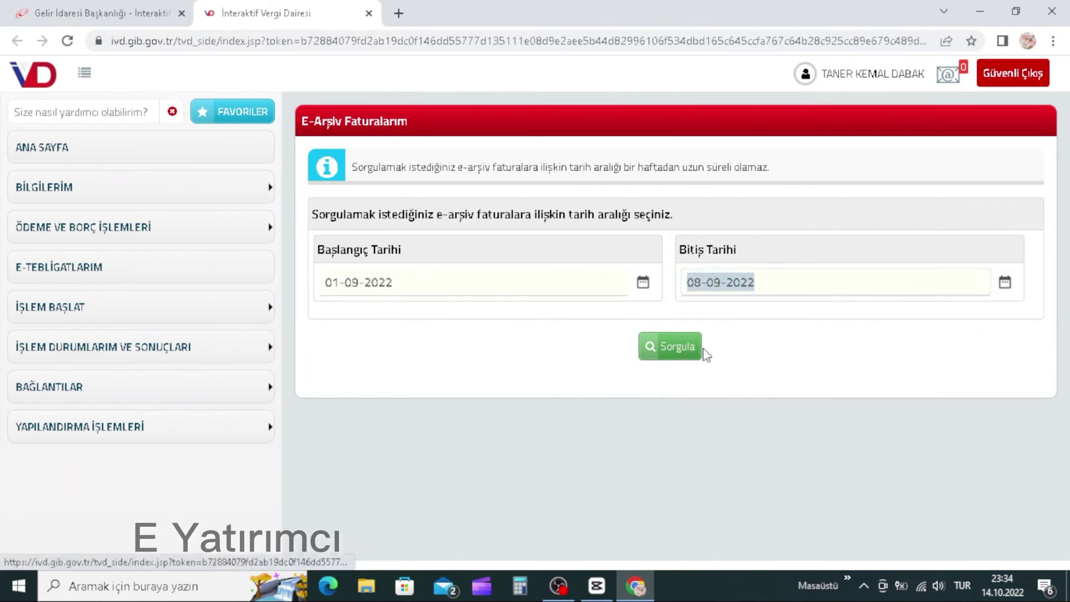
pyautogui.click(681, 348)
pyautogui.click(672, 257)
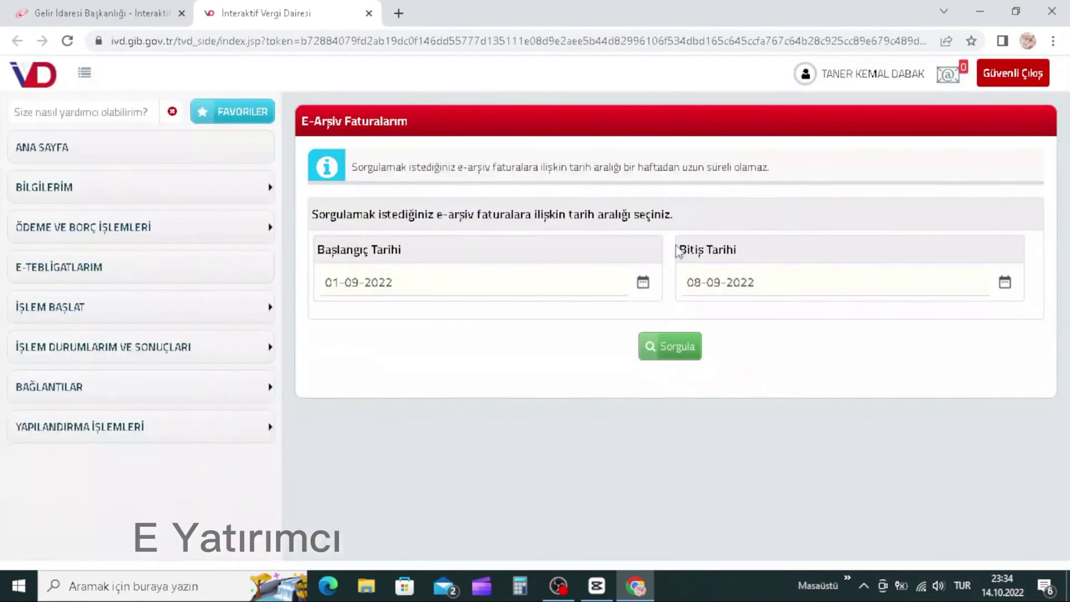
# - Query invoices for 9–16 September 2022 and dismiss the no-invoices message
pyautogui.click(644, 285)
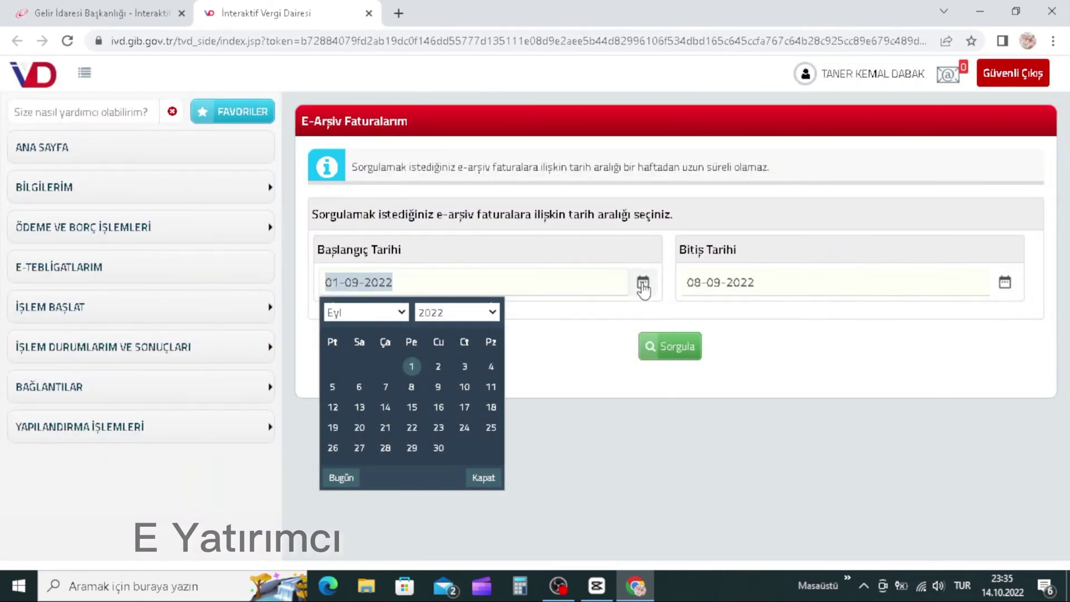
pyautogui.click(440, 387)
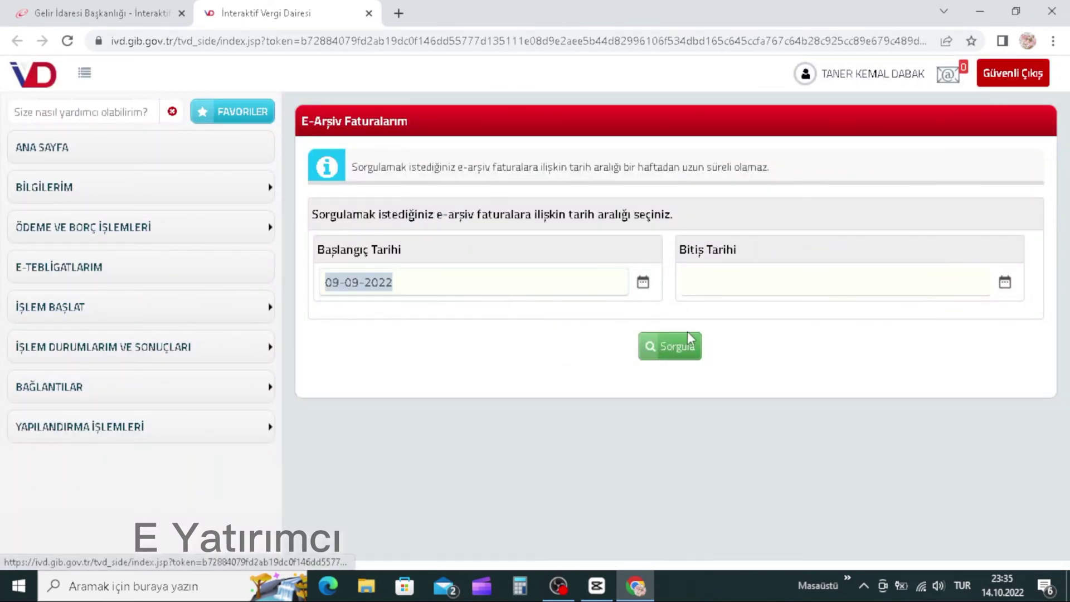
pyautogui.click(1005, 282)
pyautogui.click(802, 408)
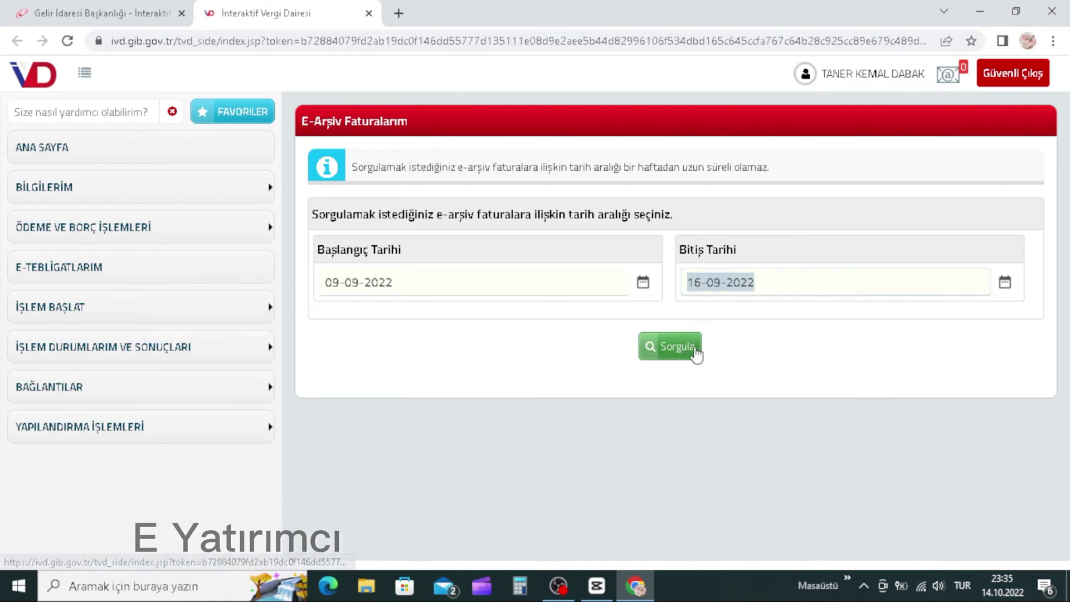
pyautogui.click(680, 347)
pyautogui.click(672, 253)
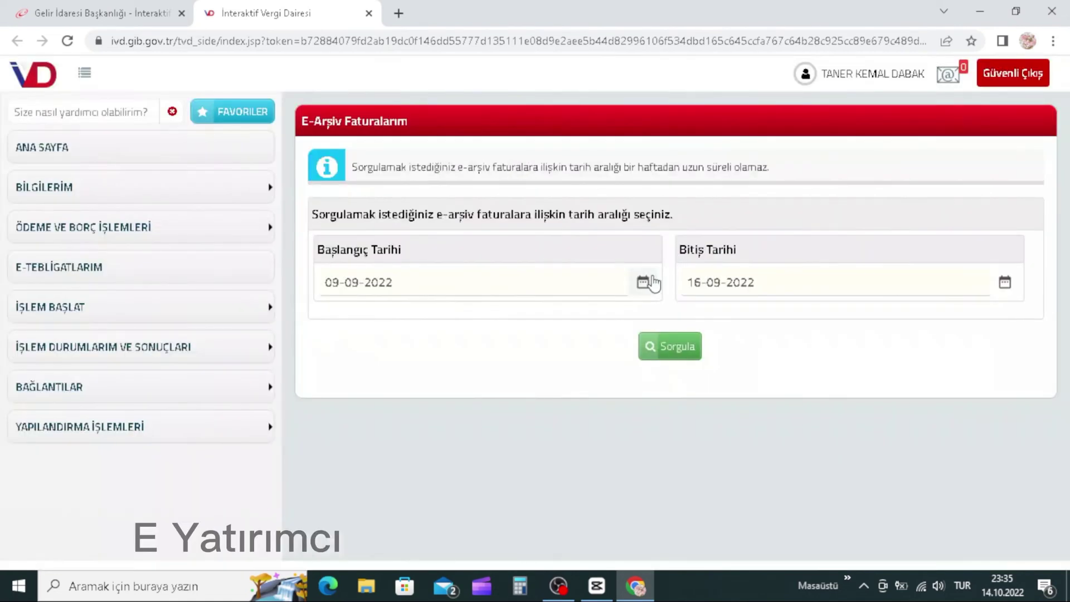
# - Query invoices for 17–24 September 2022, then set the start date to 24 September
pyautogui.click(644, 284)
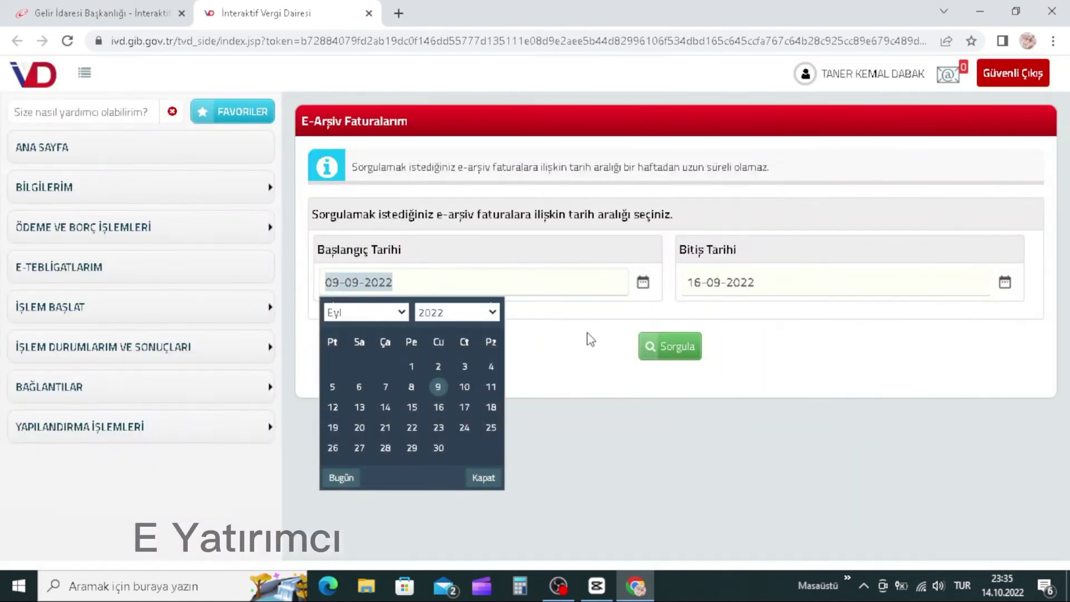
pyautogui.click(463, 408)
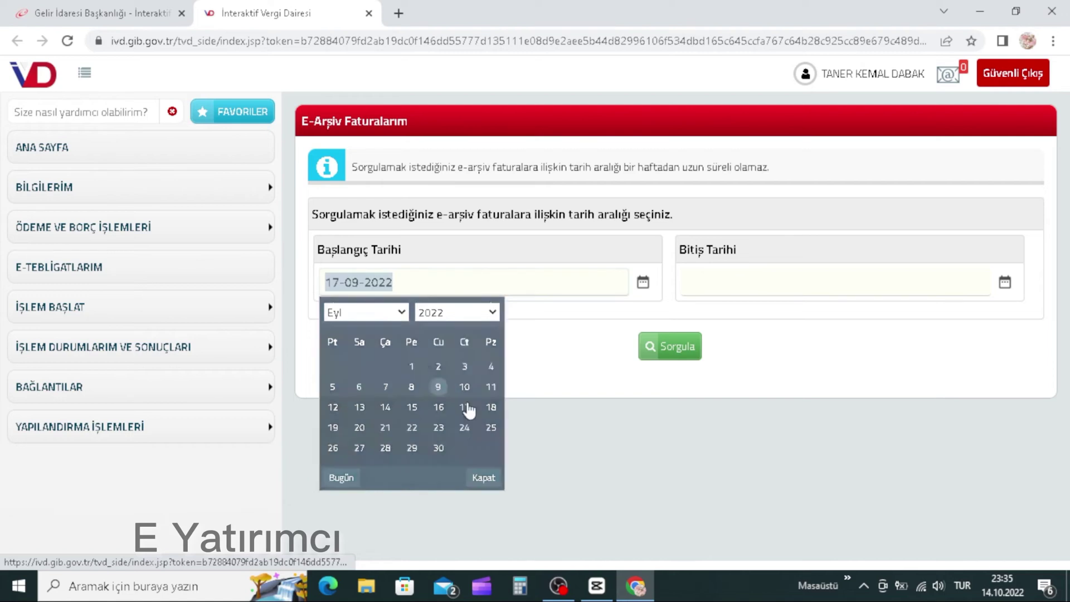
pyautogui.click(1005, 282)
pyautogui.click(826, 428)
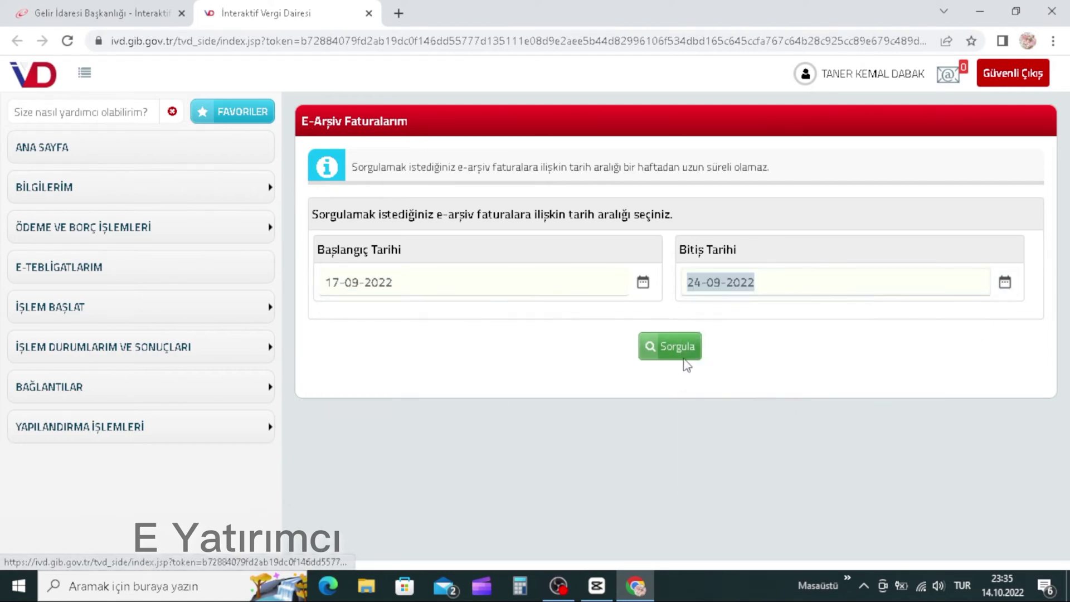
pyautogui.click(681, 350)
pyautogui.click(670, 253)
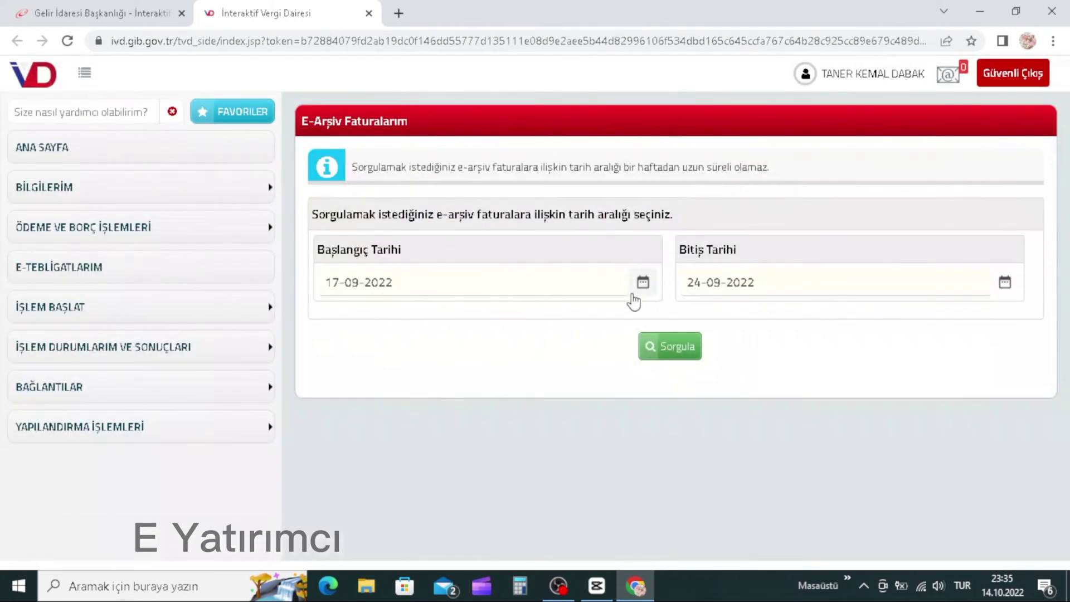
pyautogui.click(643, 282)
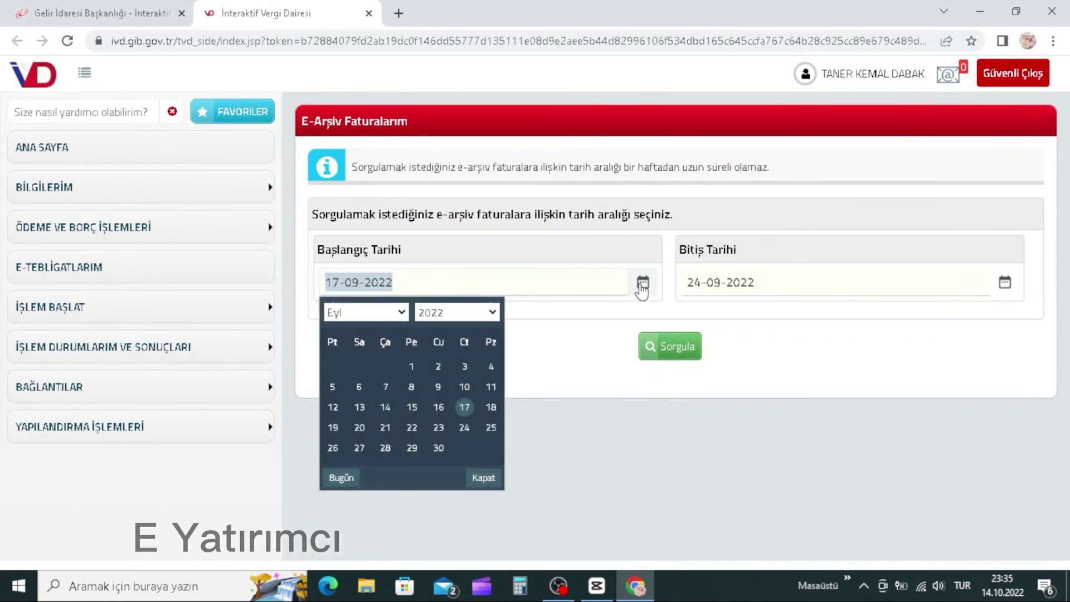
pyautogui.click(465, 428)
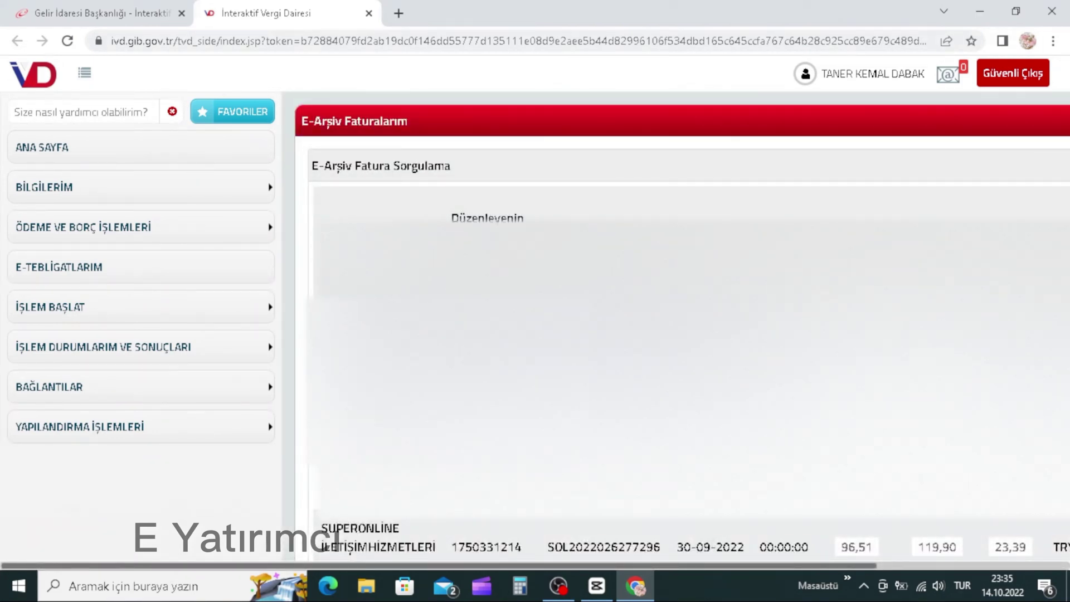
# - Scroll through the four-invoice results table horizontally and select the TT Mobil İletişim row
pyautogui.scroll(-1, 686, 335)
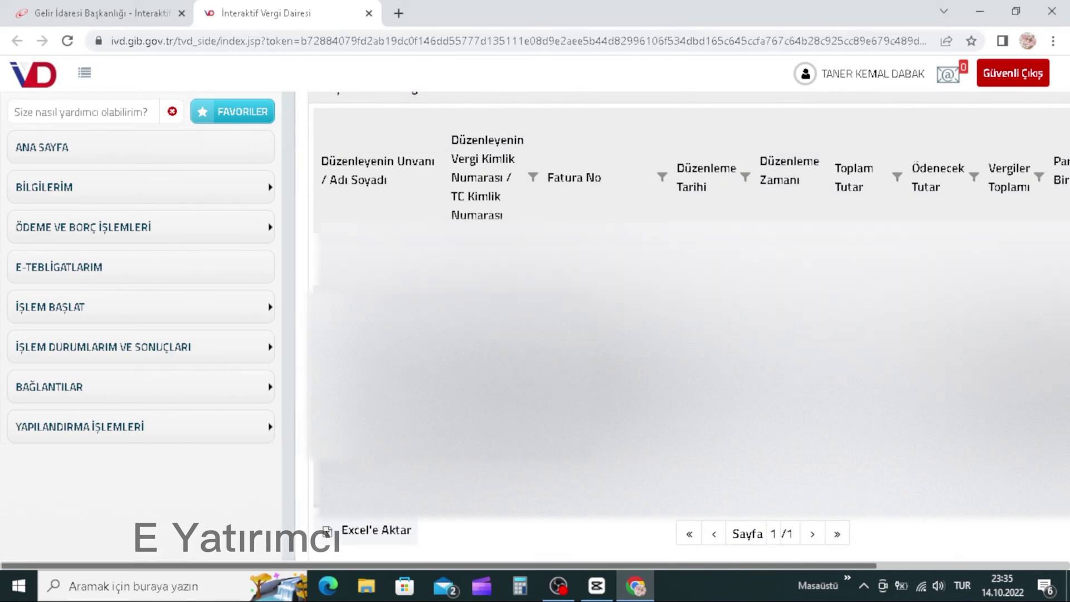
pyautogui.moveTo(563, 566); pyautogui.dragTo(750, 574)
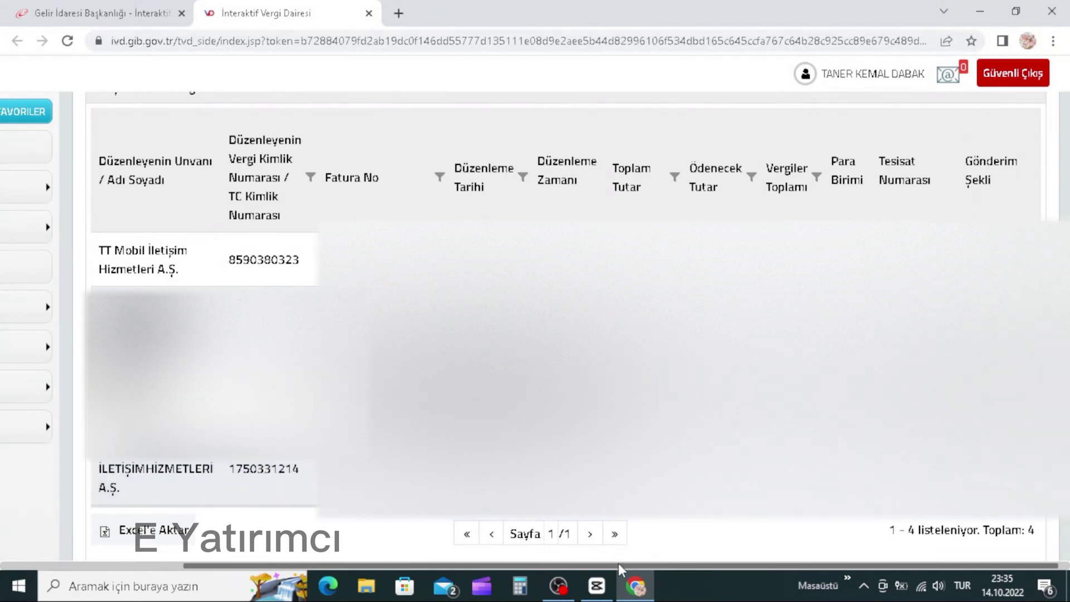
pyautogui.moveTo(627, 566)
pyautogui.mouseDown()
pyautogui.moveTo(689, 565)
pyautogui.moveTo(588, 564)
pyautogui.mouseUp()
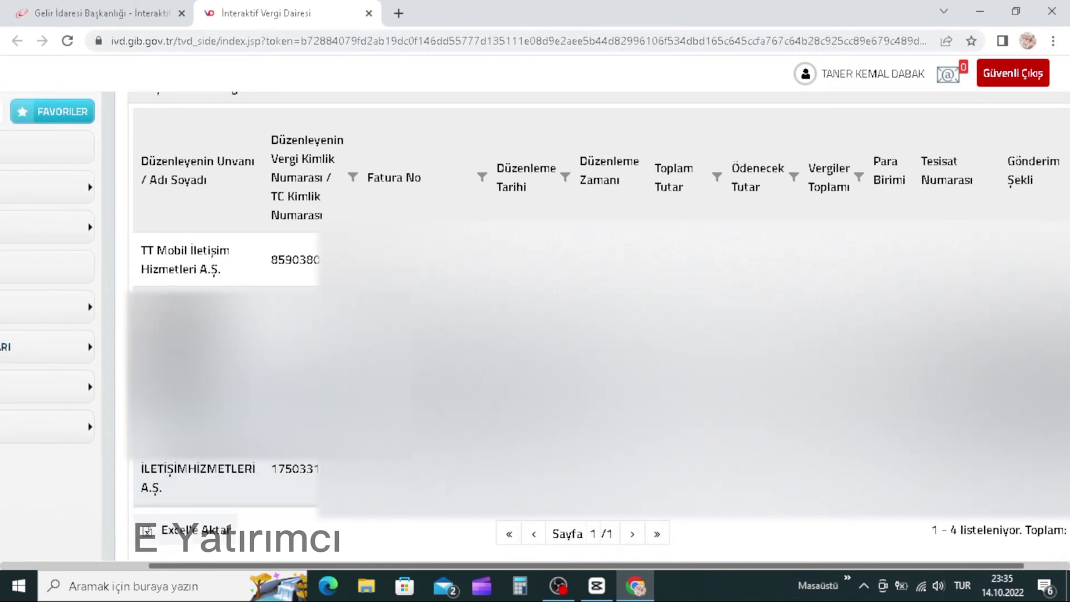
pyautogui.moveTo(510, 565); pyautogui.dragTo(579, 569)
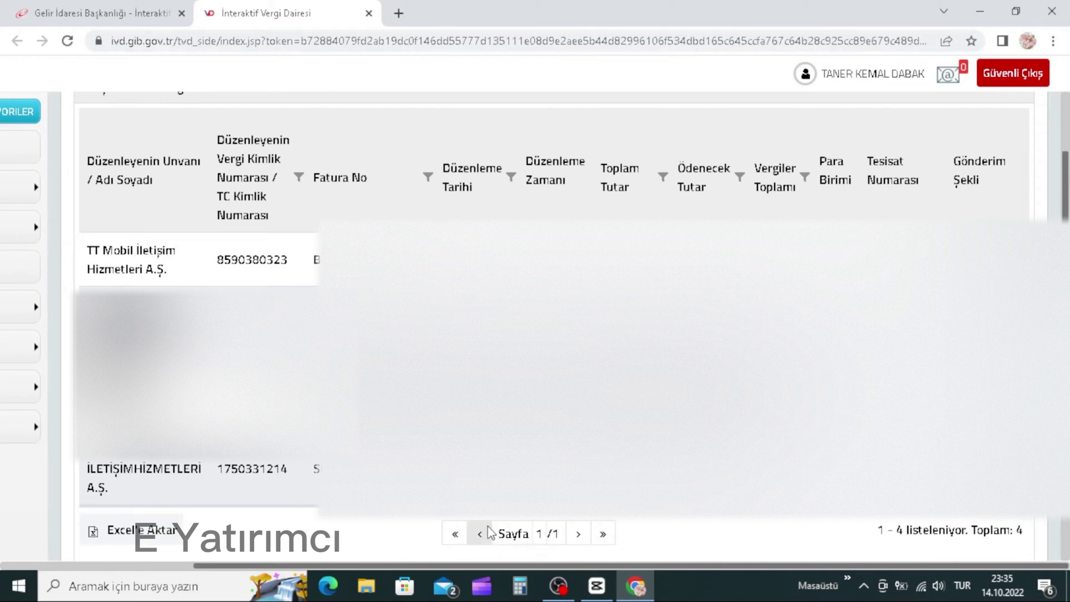
pyautogui.click(146, 257)
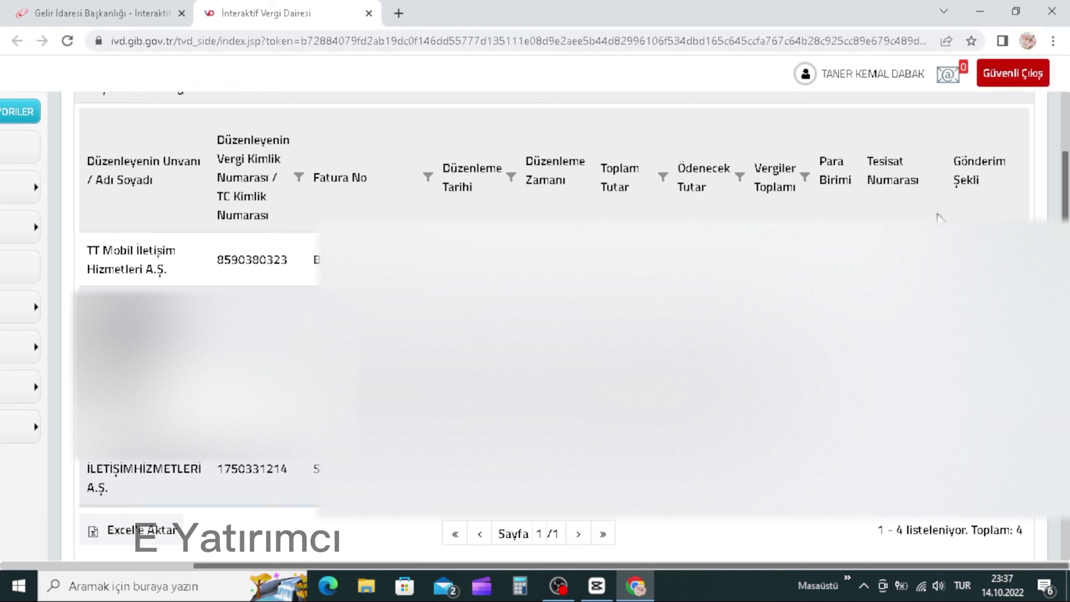
# - Log out with Güvenli Çıkış, bringing up the five-question rating survey
pyautogui.click(1001, 78)
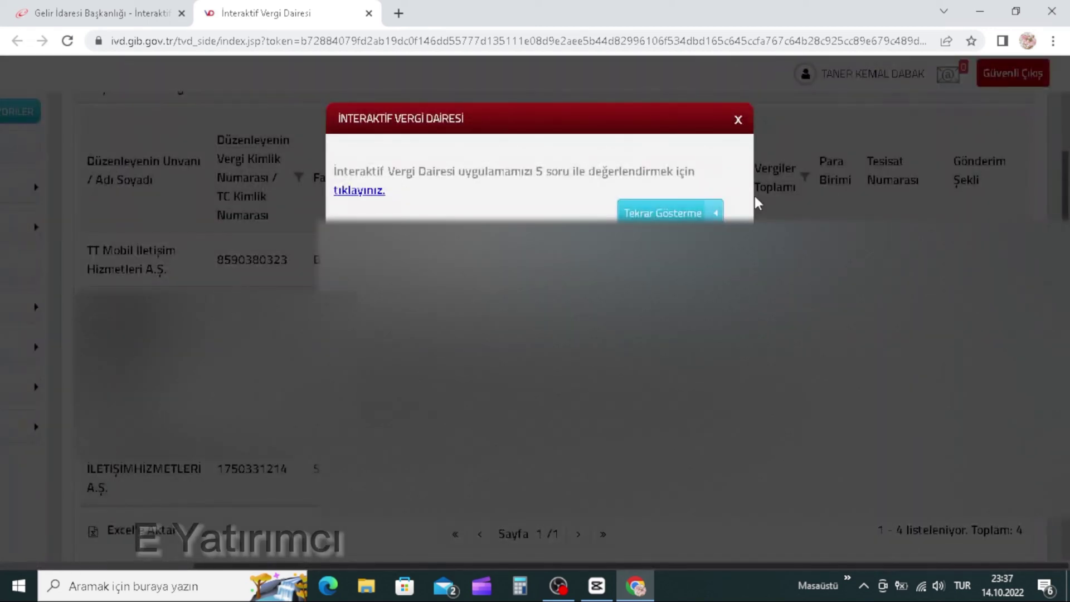